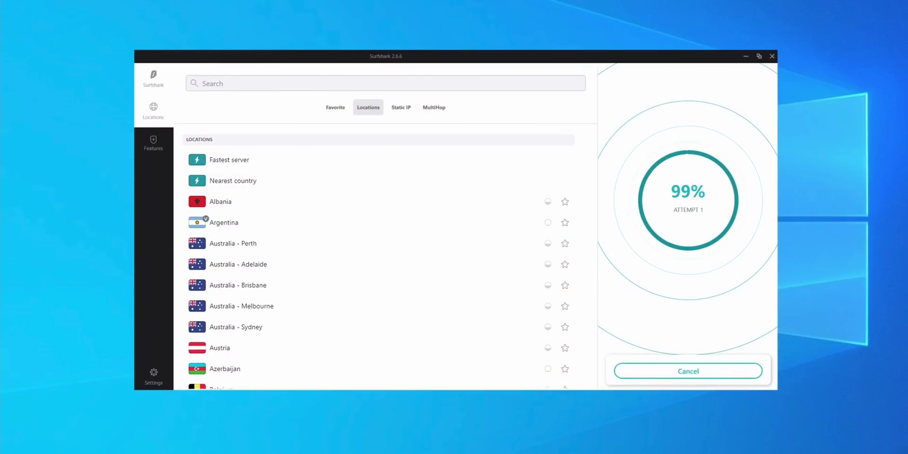
# - Connect the Surfshark Chrome extension to the United States - Denver server, then close its panel
pyautogui.scroll(-3, 378, 257)
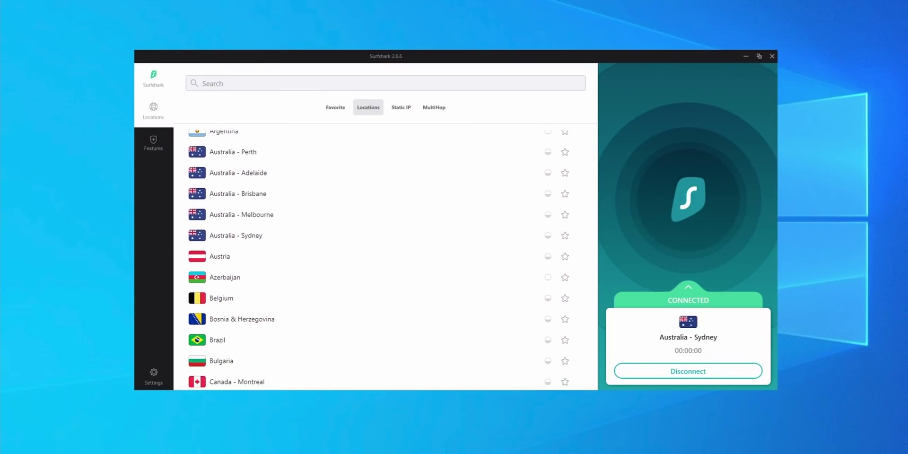
pyautogui.scroll(-5, 378, 257)
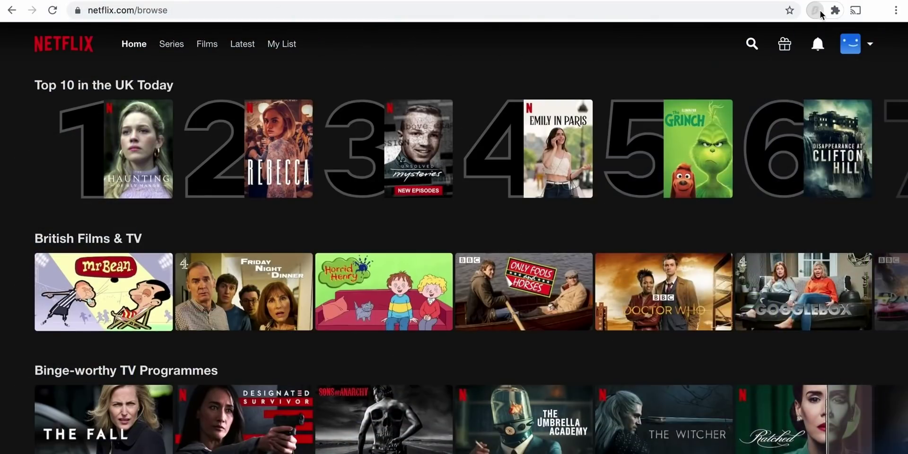
pyautogui.click(815, 10)
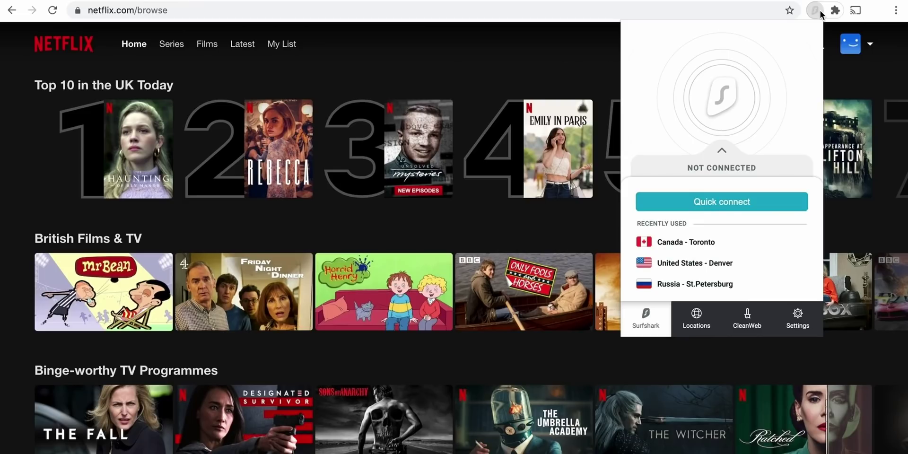
pyautogui.click(781, 265)
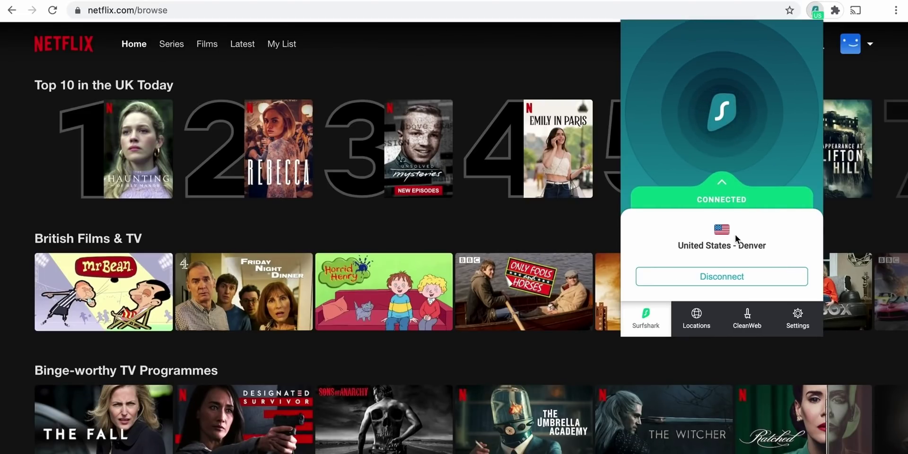
pyautogui.click(53, 10)
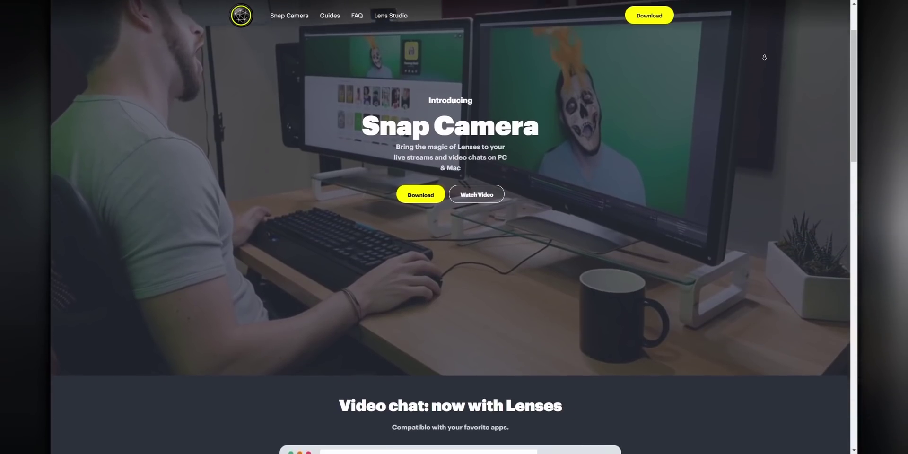
# - Scroll down the Snap Camera website to the Video chat section
pyautogui.scroll(-5, 454, 227)
pyautogui.scroll(-4, 764, 57)
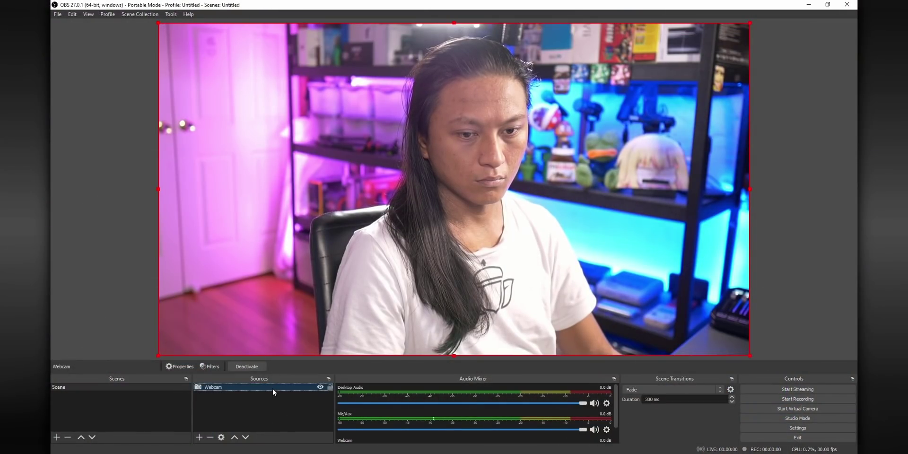
# - Set the Webcam source's device to Snap Camera in its properties
pyautogui.click(184, 369)
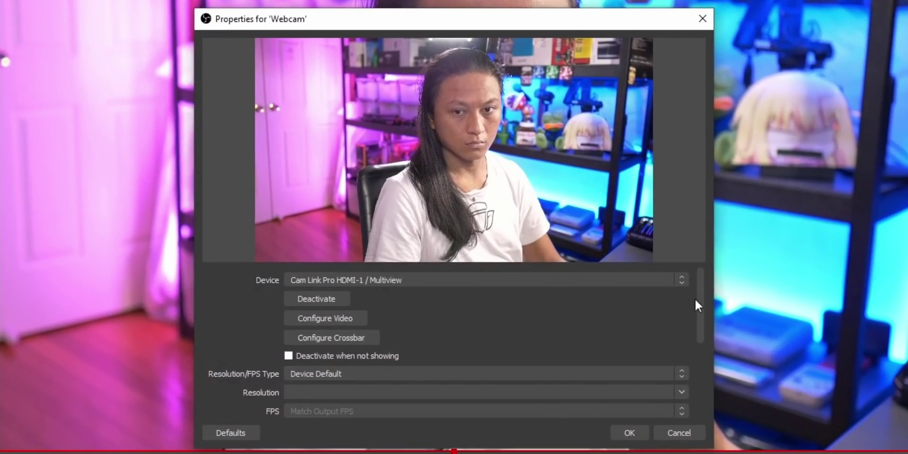
pyautogui.click(679, 279)
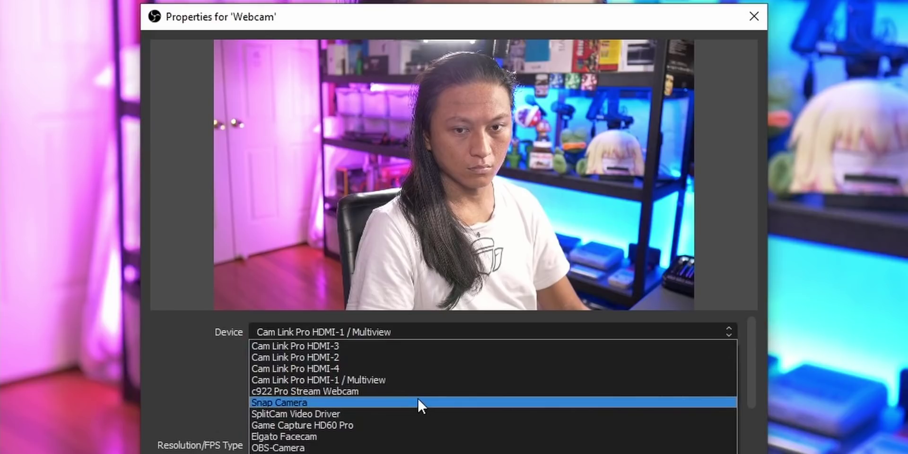
pyautogui.click(418, 400)
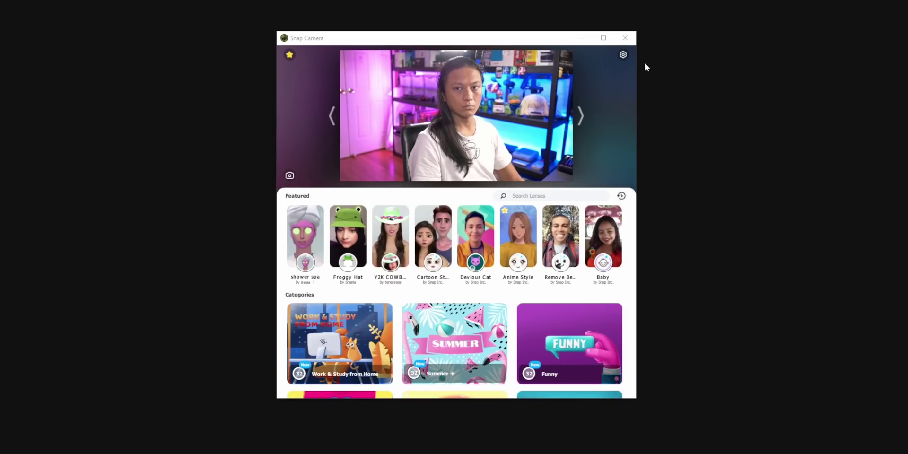
# - Check the input camera in settings, then search 'bill gates' and apply the Bill Gates lens
pyautogui.click(623, 55)
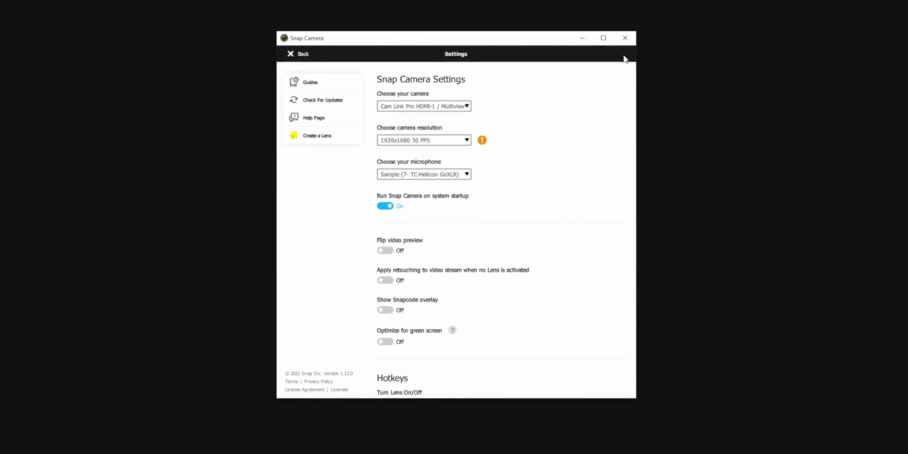
pyautogui.click(461, 108)
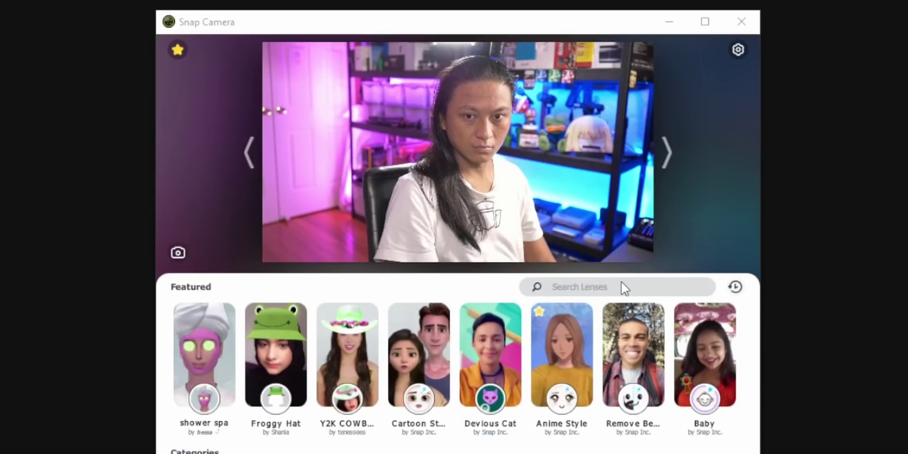
pyautogui.click(622, 285)
pyautogui.write('bil')
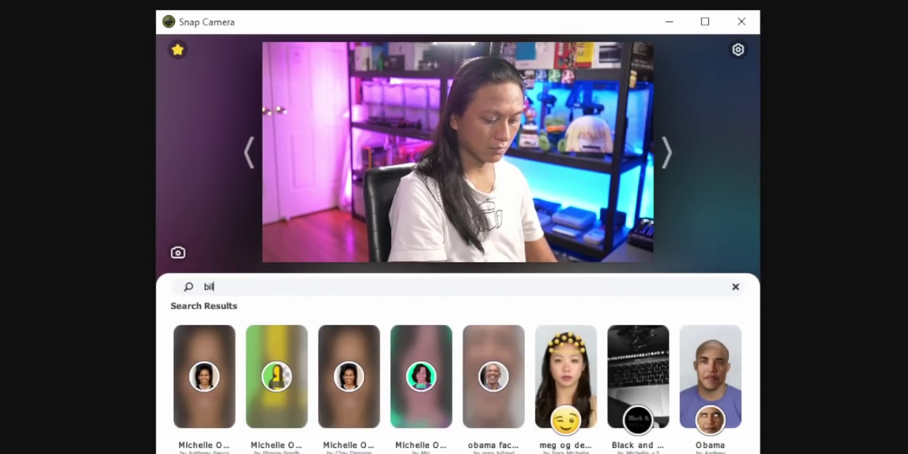
pyautogui.write('l gates')
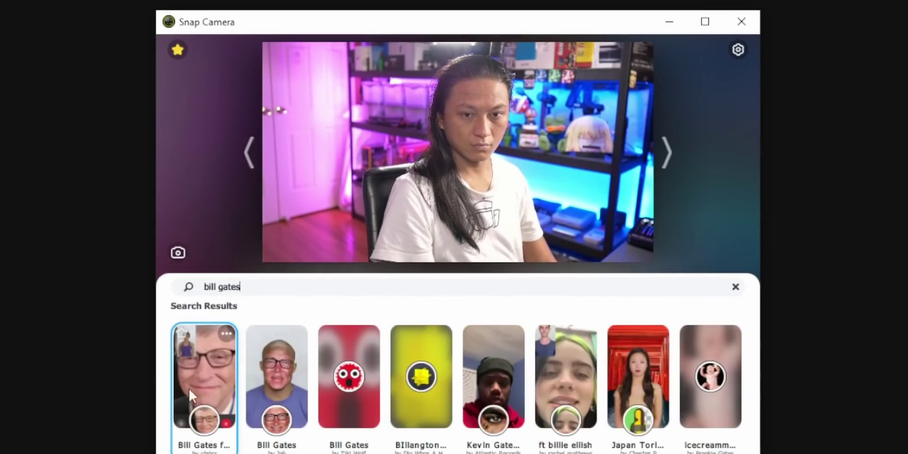
pyautogui.click(286, 413)
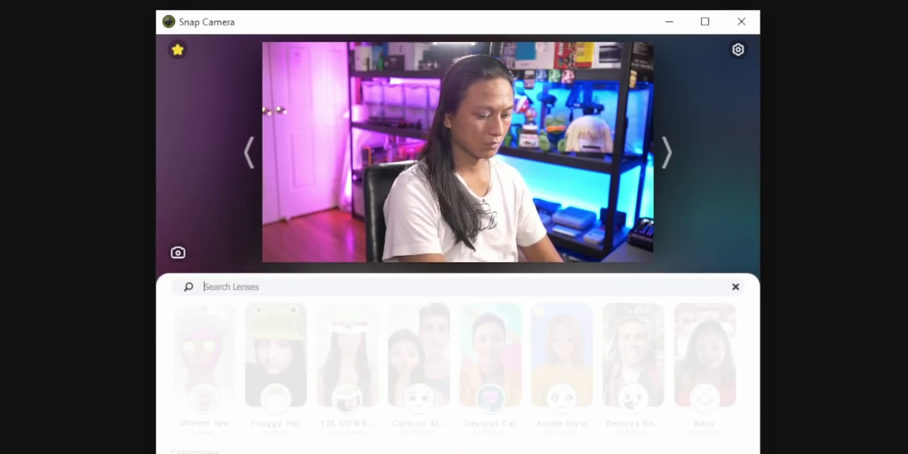
# - Search lenses for 'shrek', 'sonic' and 'my twin', closing the Favorites panel in between
pyautogui.write('shrek')
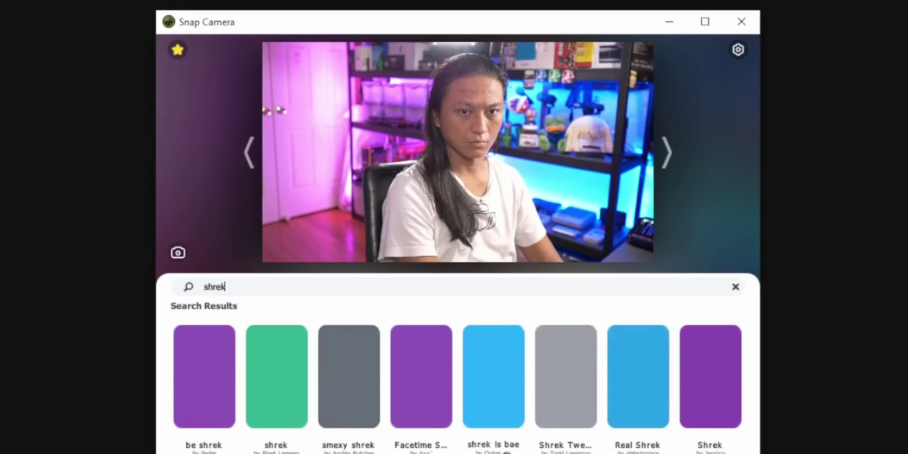
pyautogui.hotkey('ctrl', 'a')
pyautogui.write('sonic')
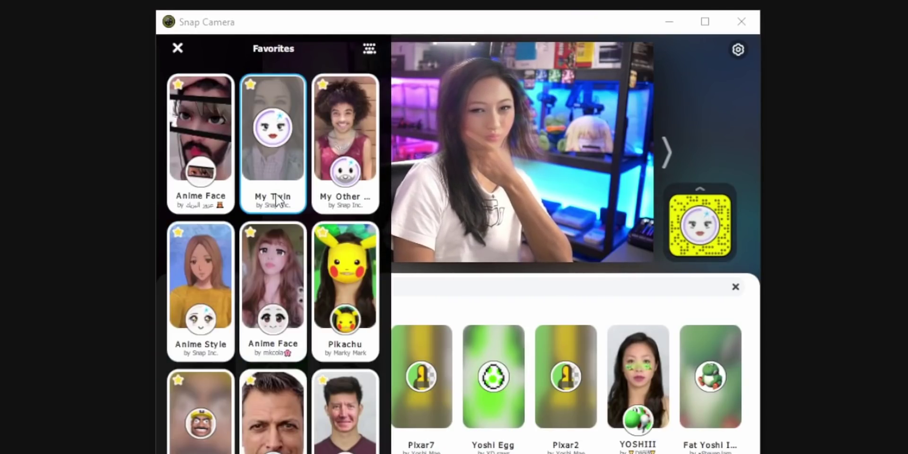
pyautogui.click(630, 283)
pyautogui.write('my twin')
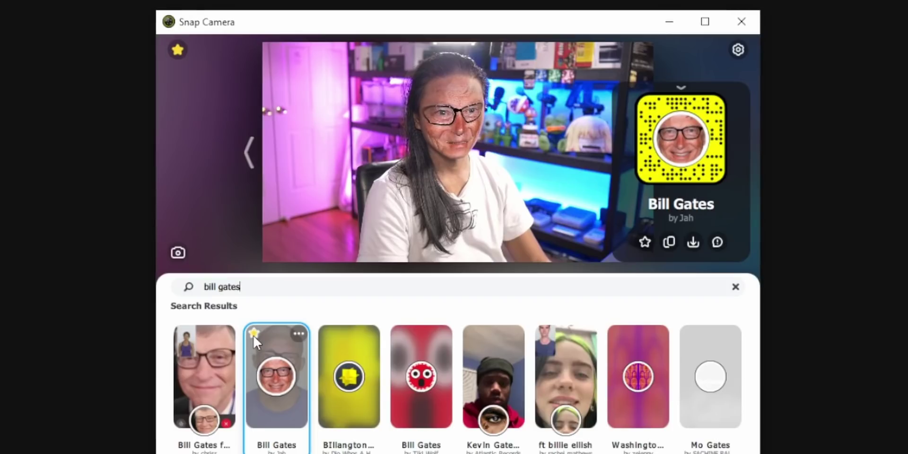
# - Star the Bill Gates lens and scroll through the Favorites list
pyautogui.click(253, 335)
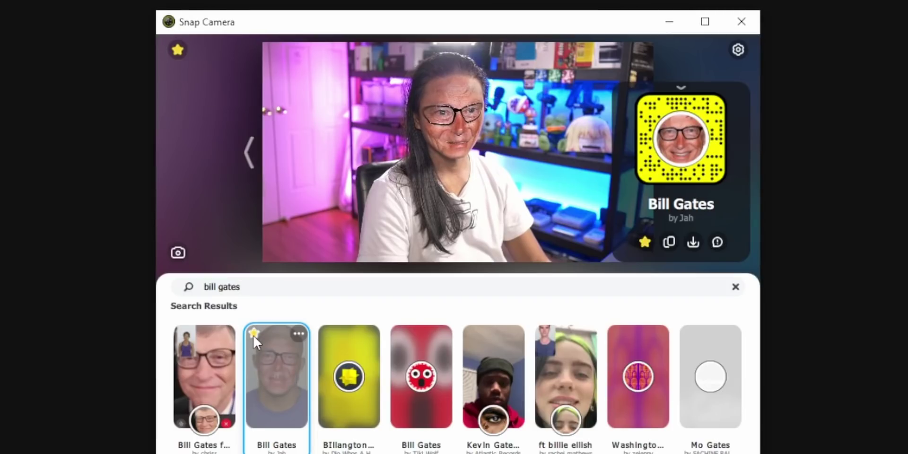
pyautogui.click(178, 49)
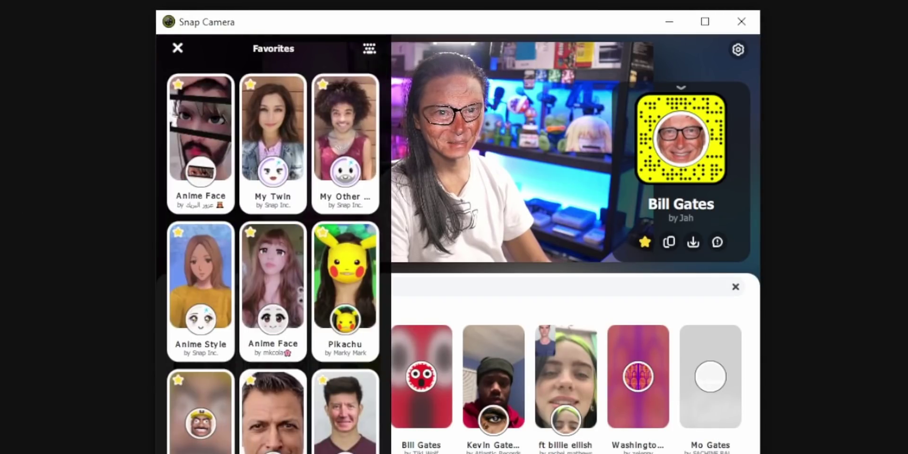
pyautogui.scroll(-20, 273, 256)
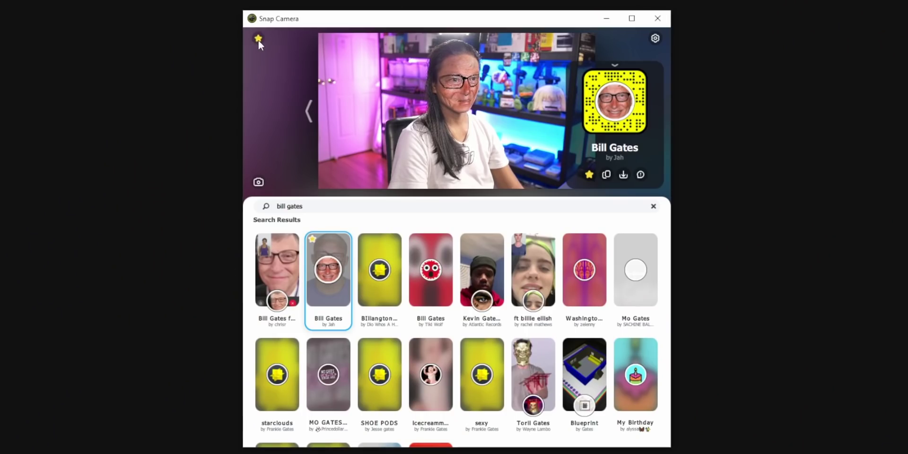
# - Show Snap Camera's Lens Hotkeys list, then create a blank button in an empty LioranBoard slot
pyautogui.click(259, 39)
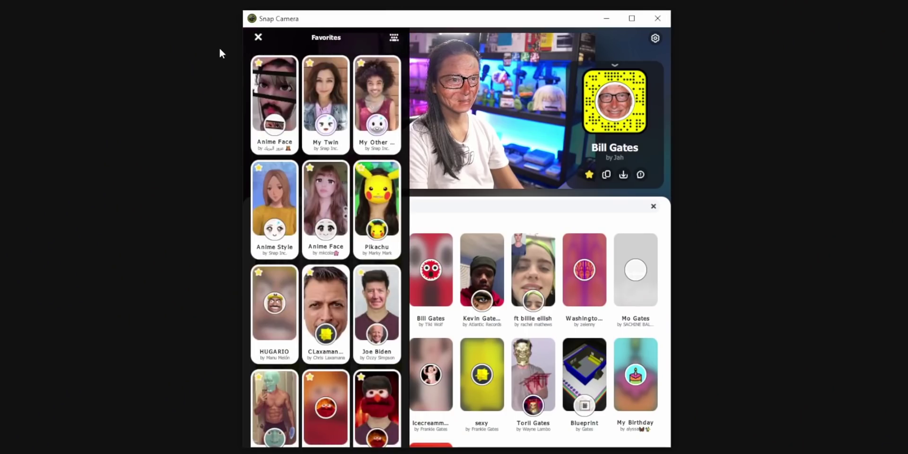
pyautogui.click(393, 37)
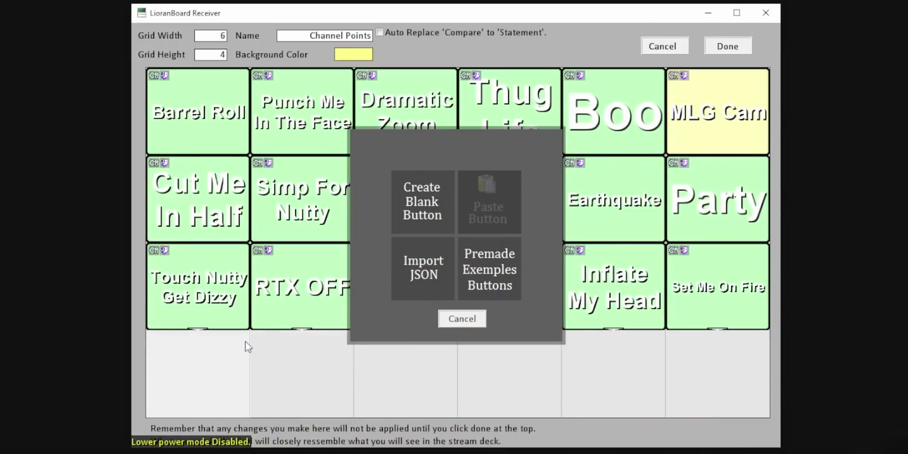
pyautogui.click(445, 200)
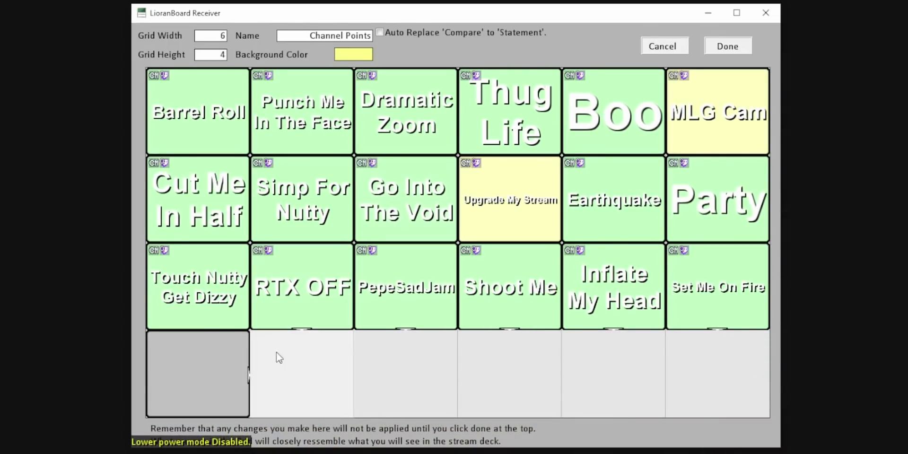
# - Add a keyboard macro to the bottom-left button recording LCtrl, Shift and F11
pyautogui.rightClick(224, 380)
pyautogui.click(298, 288)
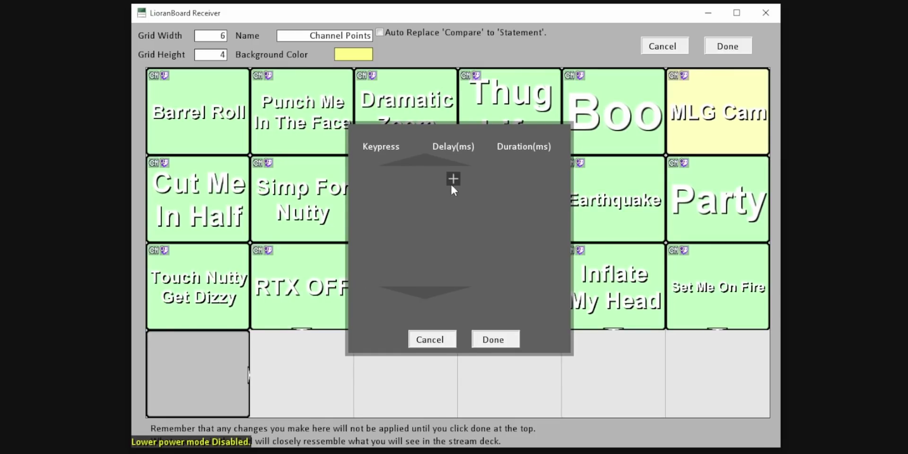
pyautogui.click(415, 177)
pyautogui.press('ctrl')
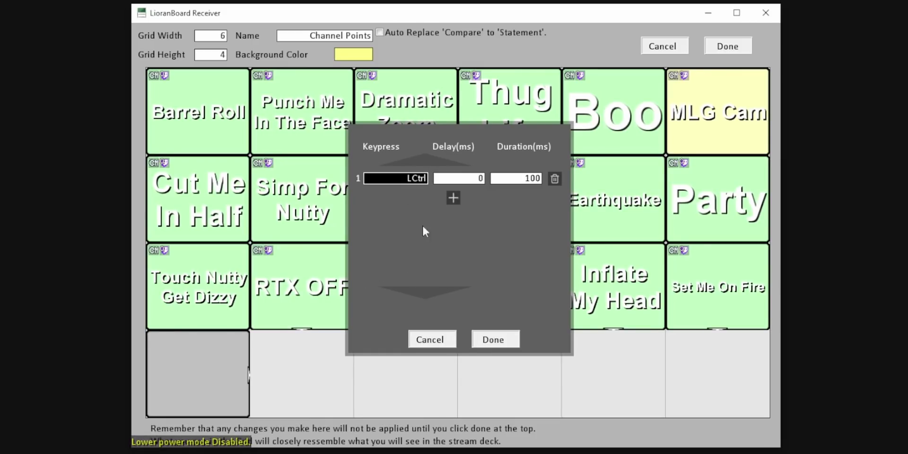
pyautogui.click(412, 196)
pyautogui.press('shift')
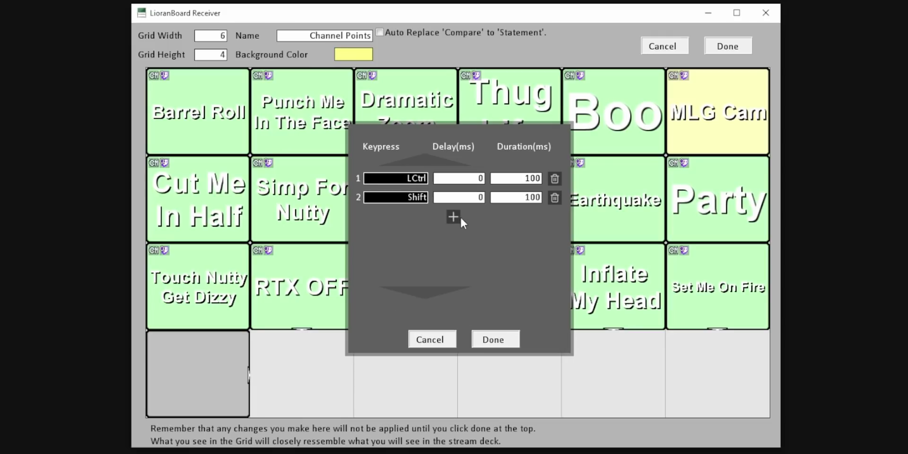
pyautogui.click(454, 217)
pyautogui.click(428, 217)
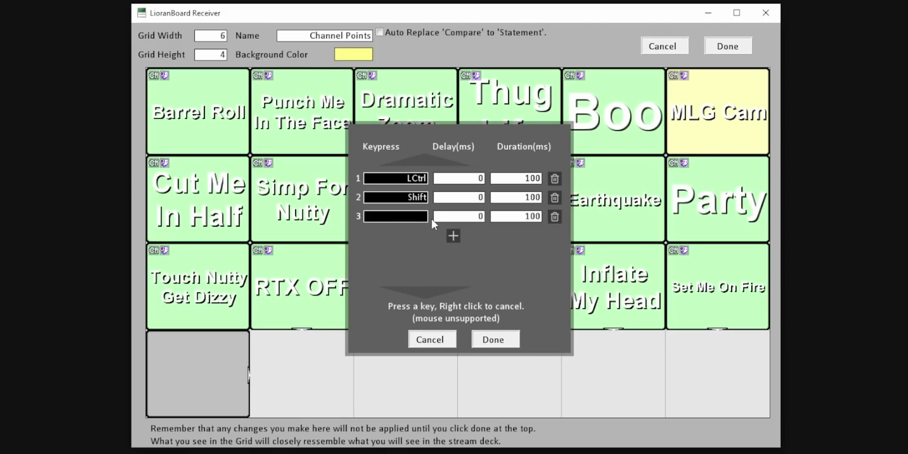
pyautogui.press('F11')
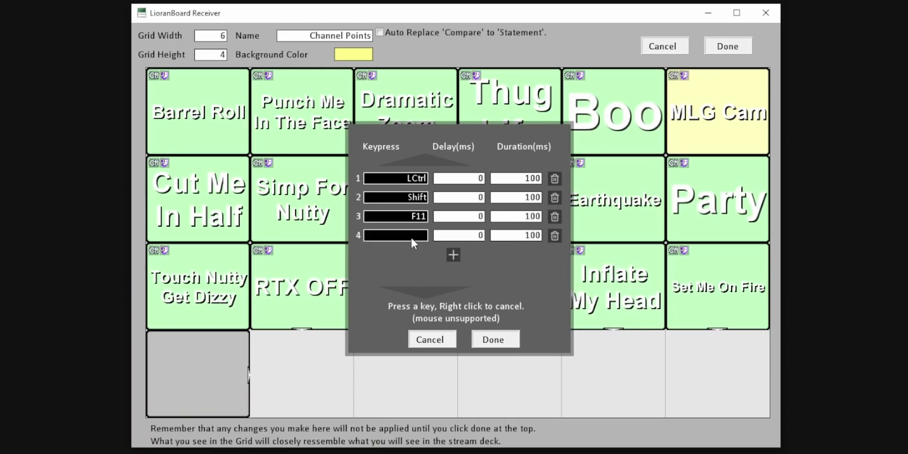
# - Repeat LCtrl, Shift, F11 in the macro with a 30000 ms delay
pyautogui.hotkey('ctrl', 'shift', 'F11')
pyautogui.click(463, 235)
pyautogui.write('30000')
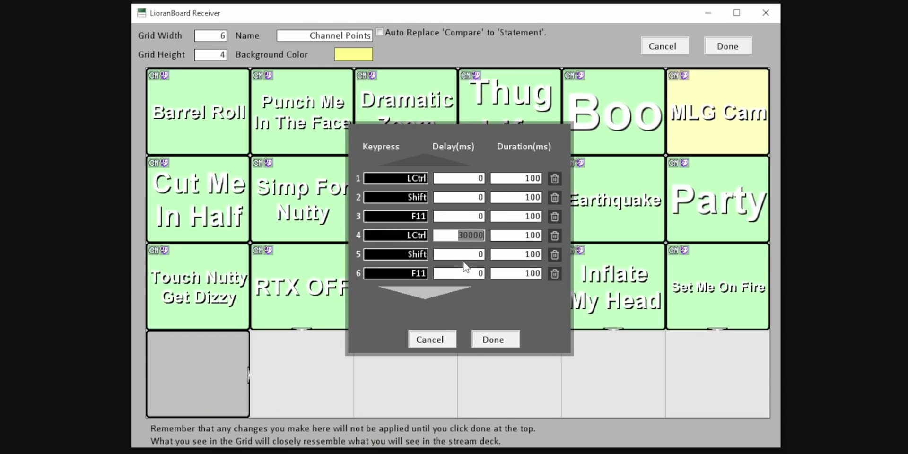
pyautogui.click(473, 273)
pyautogui.write('30000')
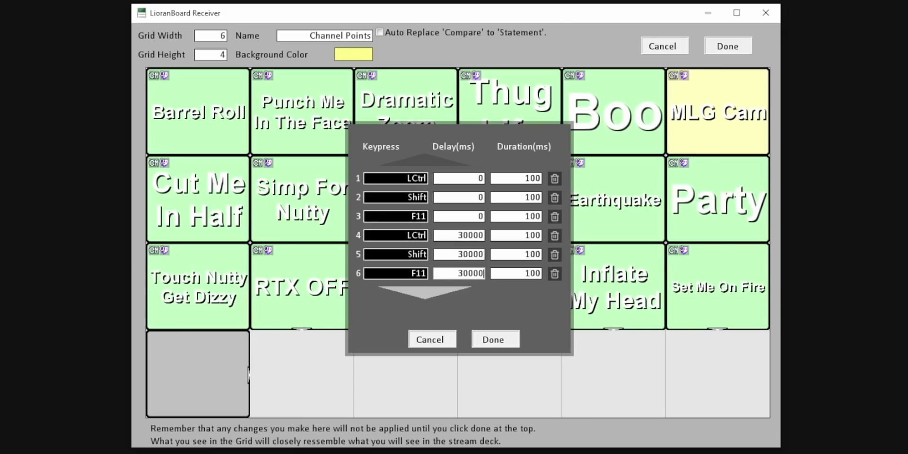
# - Confirm the macro and add a Twitch Point Redeem trigger to the button
pyautogui.click(493, 340)
pyautogui.rightClick(211, 376)
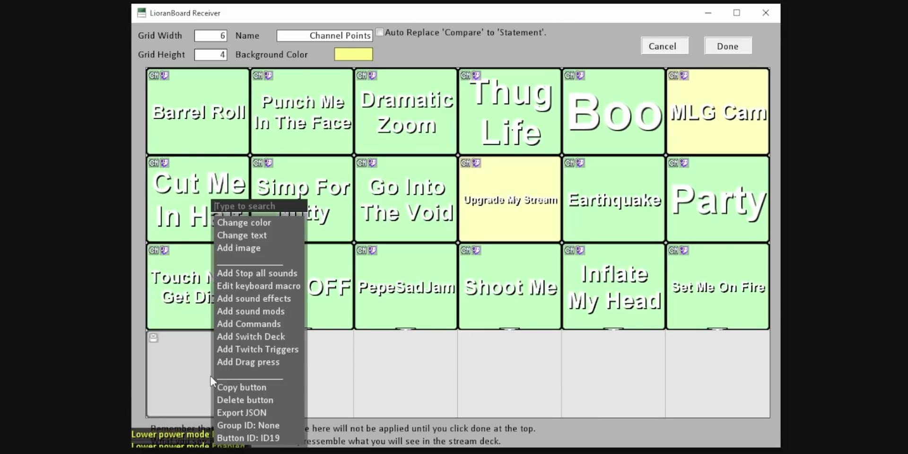
pyautogui.click(289, 348)
pyautogui.click(456, 188)
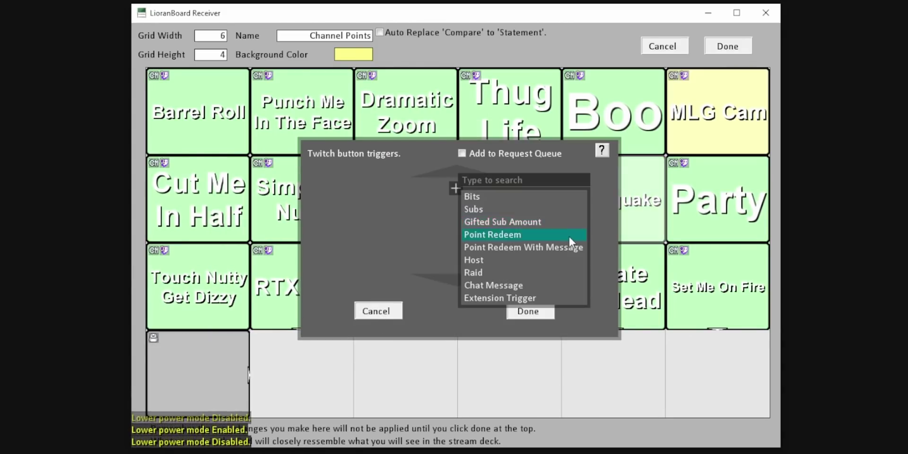
pyautogui.click(571, 237)
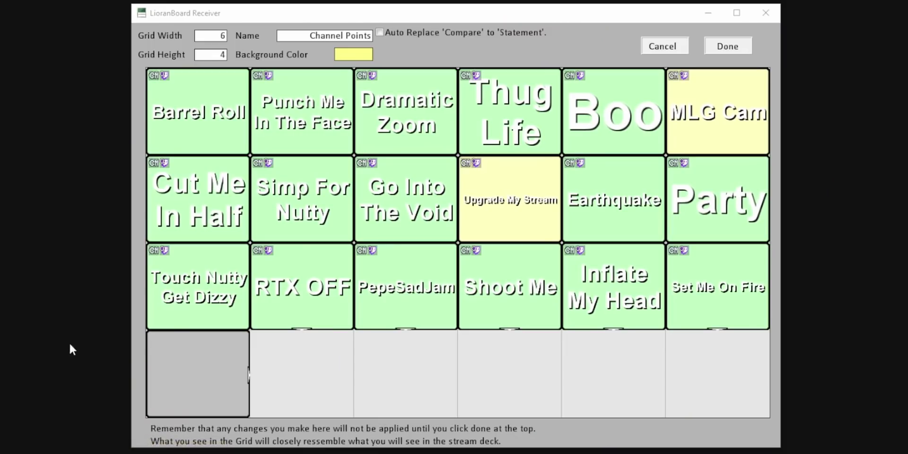
# - Set the button's Group ID to 'snapcam'
pyautogui.rightClick(211, 378)
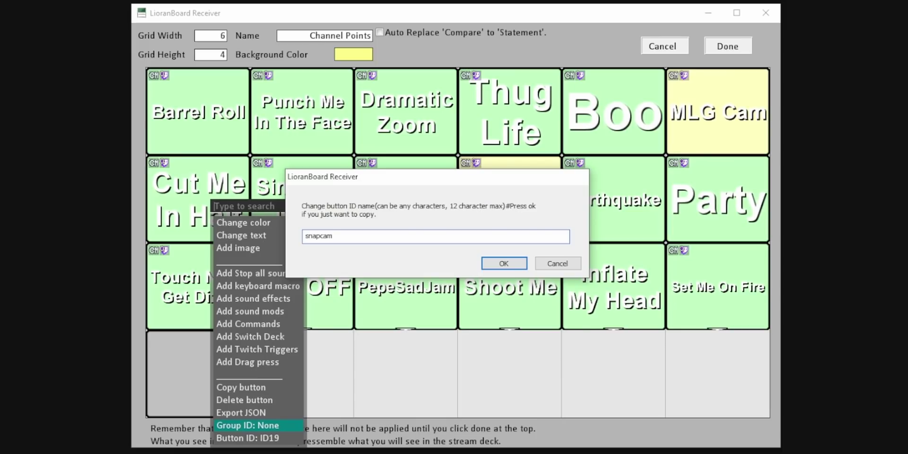
pyautogui.click(528, 263)
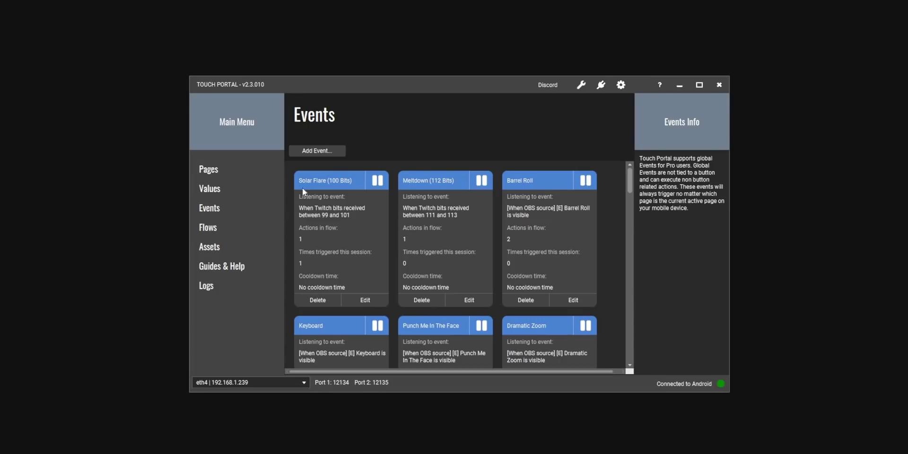
# - Start a new event with a Virtual Key Press action for Ctrl+Shift+F12
pyautogui.click(343, 151)
pyautogui.write('virtual')
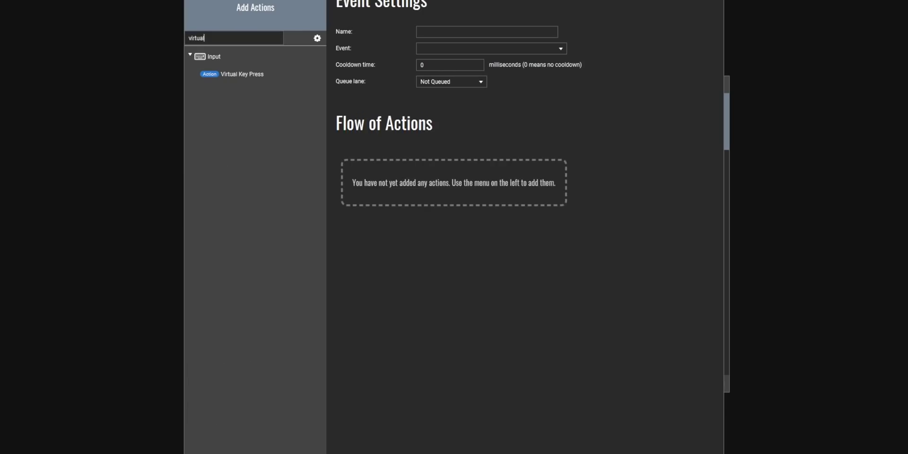
pyautogui.click(291, 81)
pyautogui.hotkey('ctrl', 'shift', 'F12')
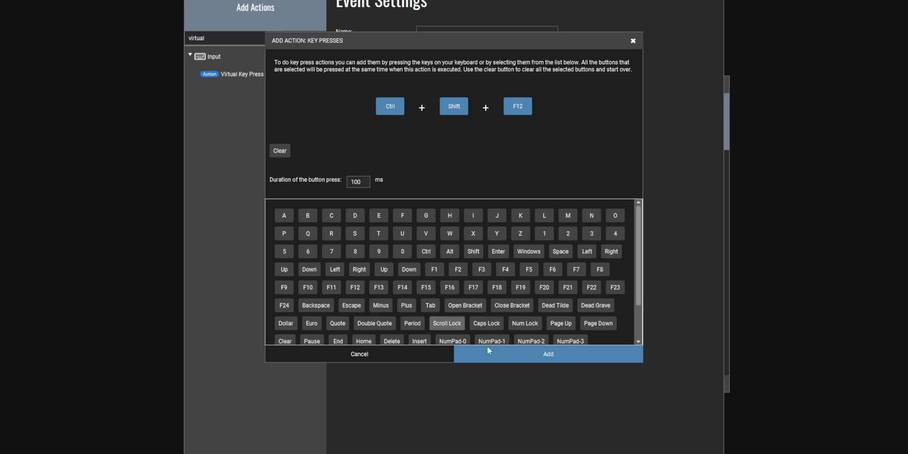
pyautogui.click(540, 355)
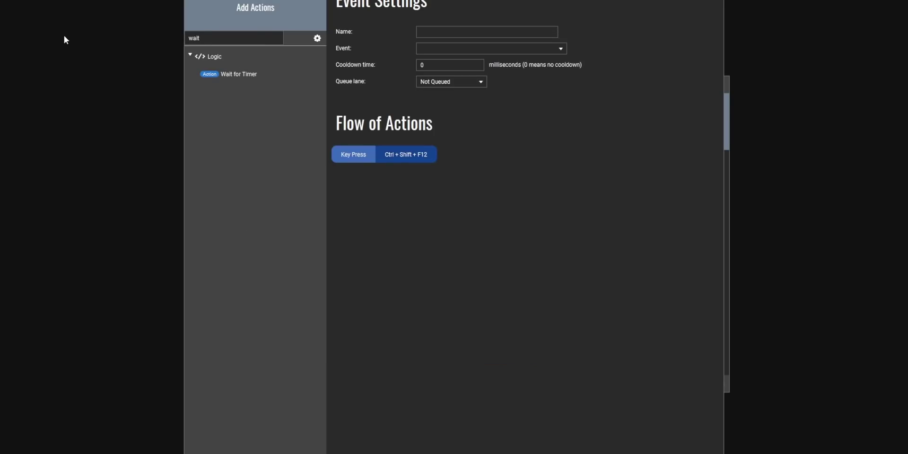
# - Add a 30-second wait timer and put the event in queue lane 0
pyautogui.click(263, 77)
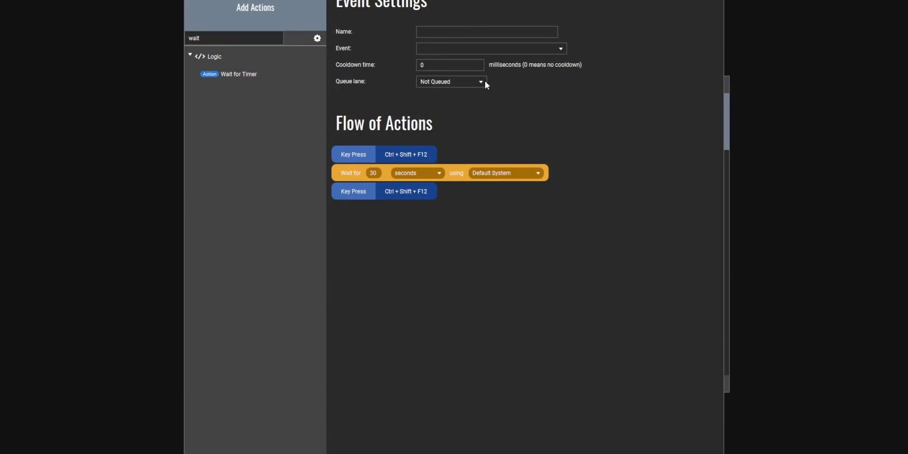
pyautogui.click(485, 83)
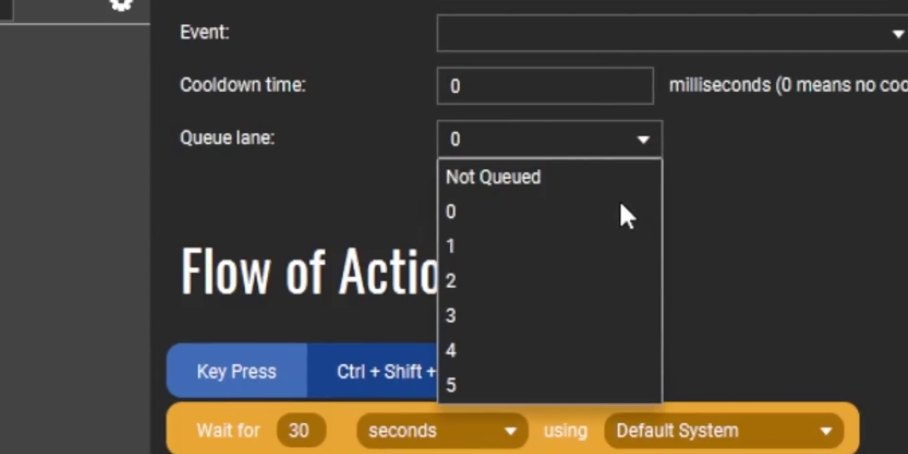
pyautogui.click(622, 208)
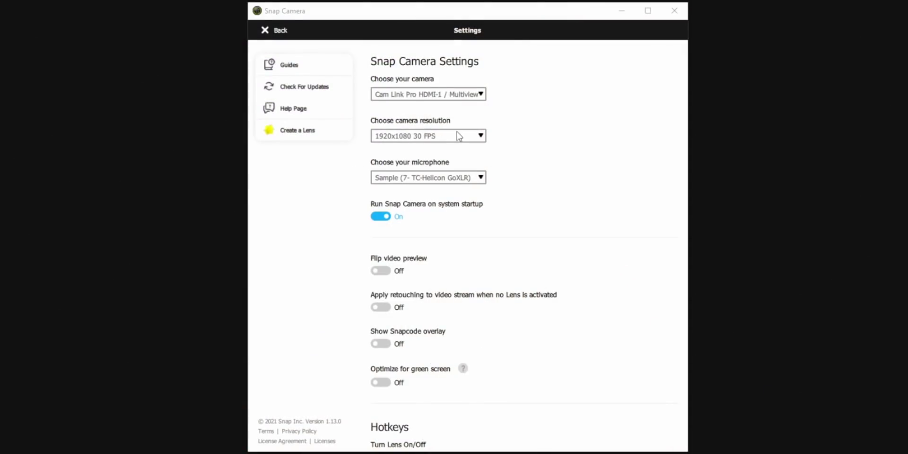
pyautogui.click(458, 136)
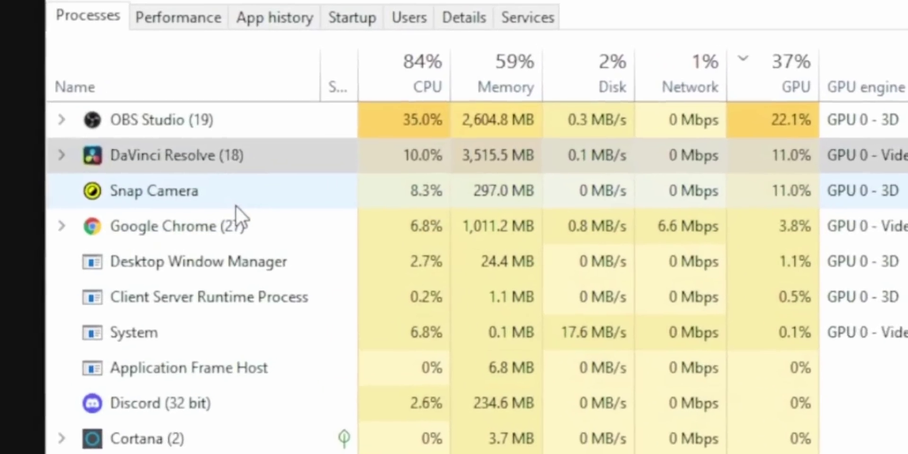
# - Select Snap Camera's process row to check its usage: 8.5% CPU, 297.0 MB memory, 11.8% GPU
pyautogui.click(419, 217)
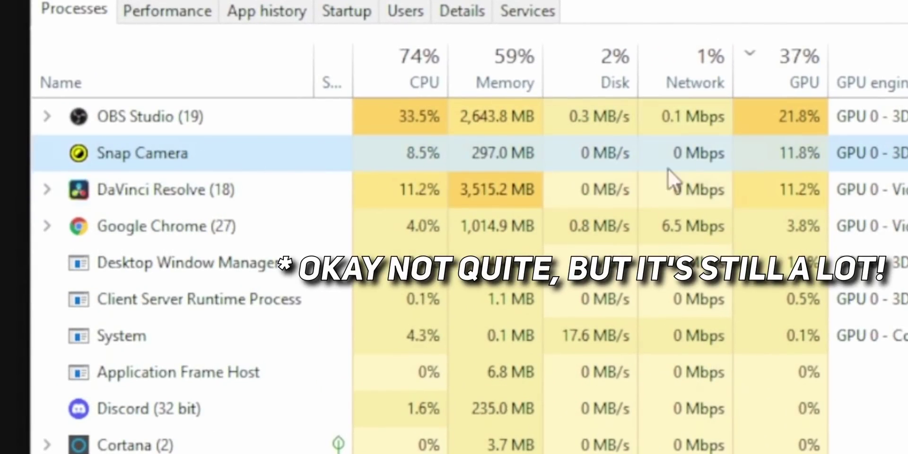